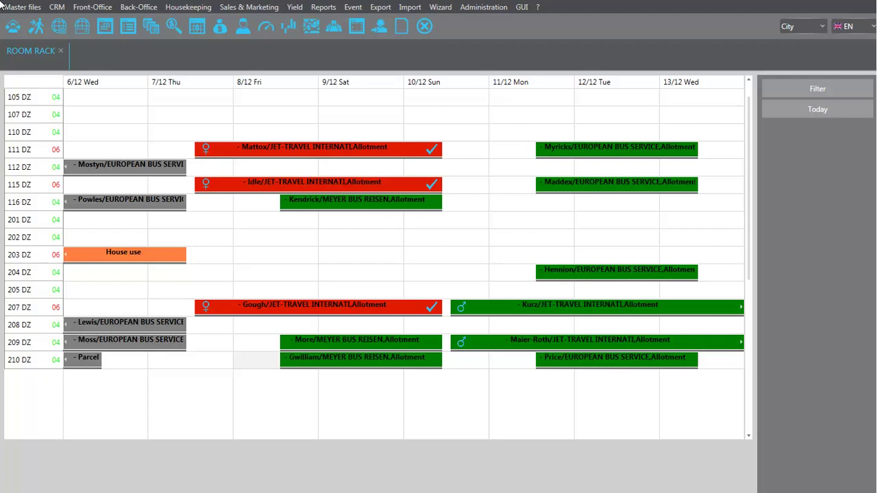
Start a room move for the room 207 guest, filtering for Room OK on the First Floor
click(276, 309)
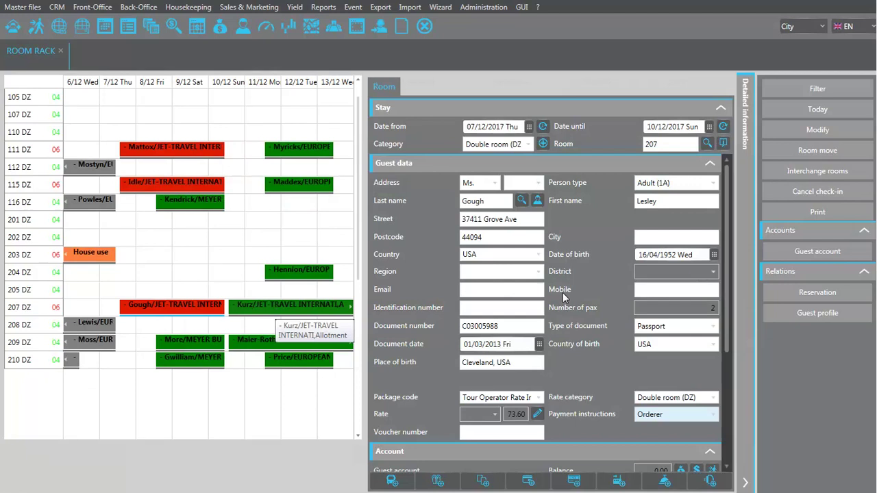
click(838, 151)
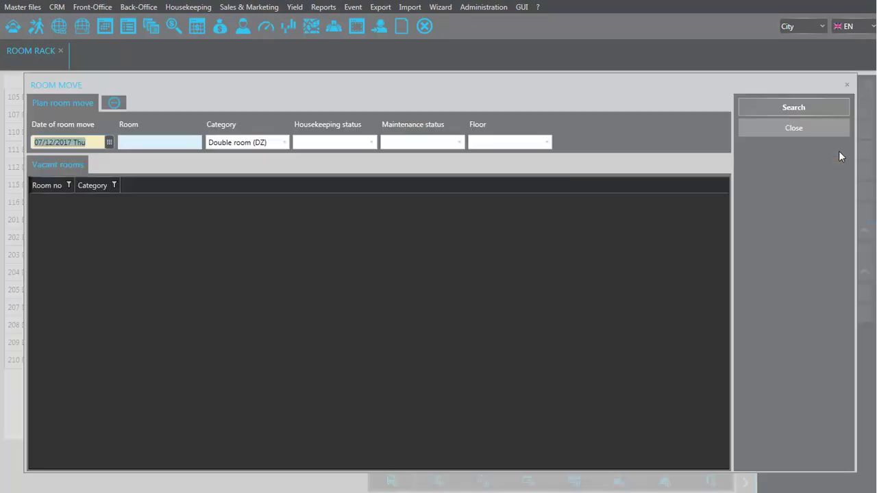
click(373, 142)
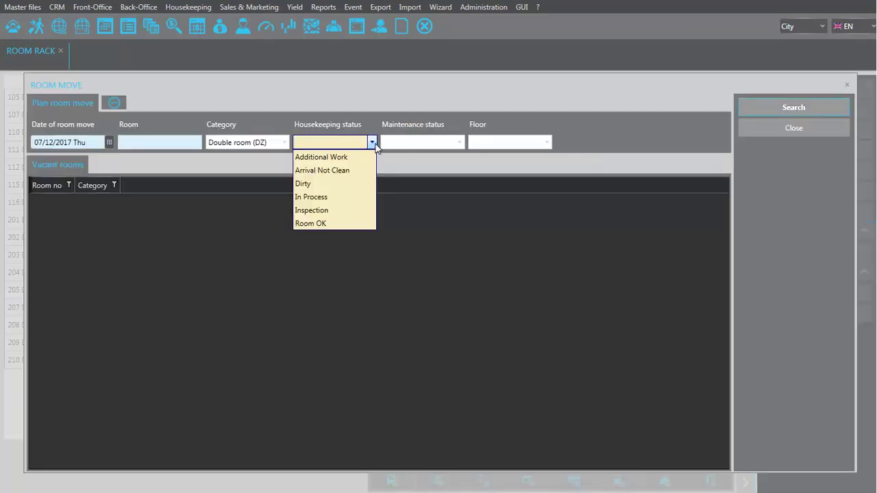
click(360, 223)
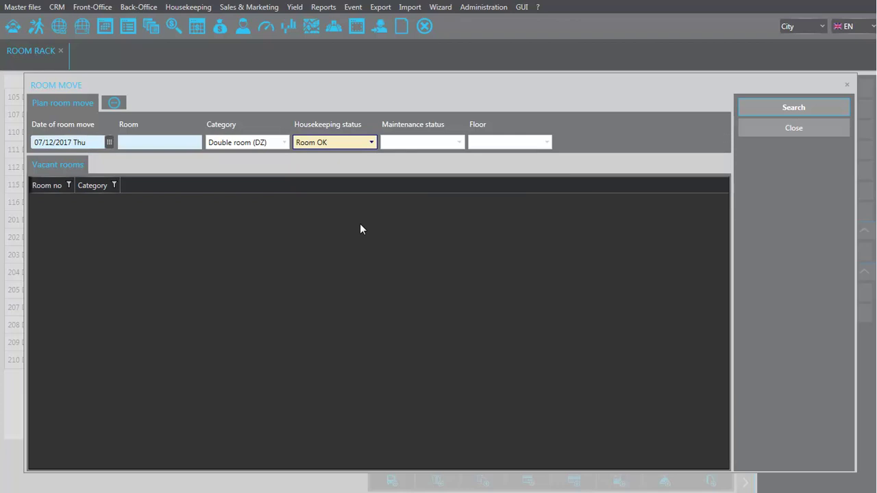
click(546, 143)
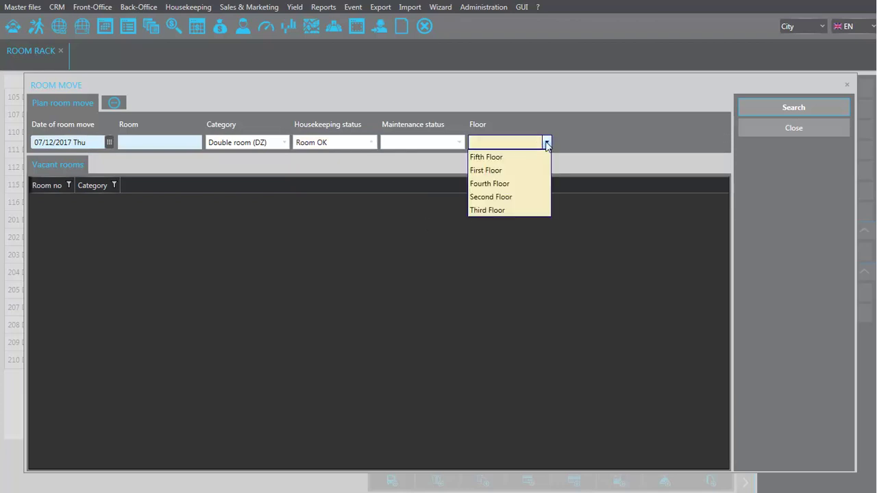
click(515, 171)
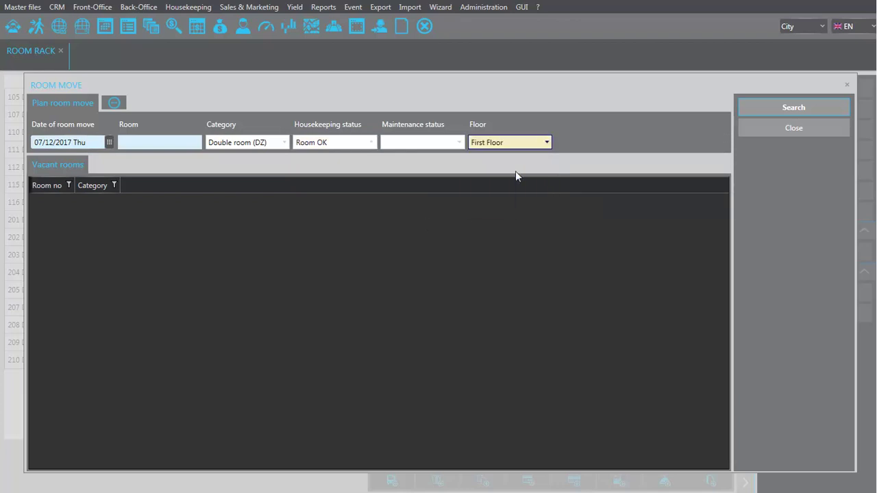
Find vacant rooms and move the guest into room 107 today
click(757, 107)
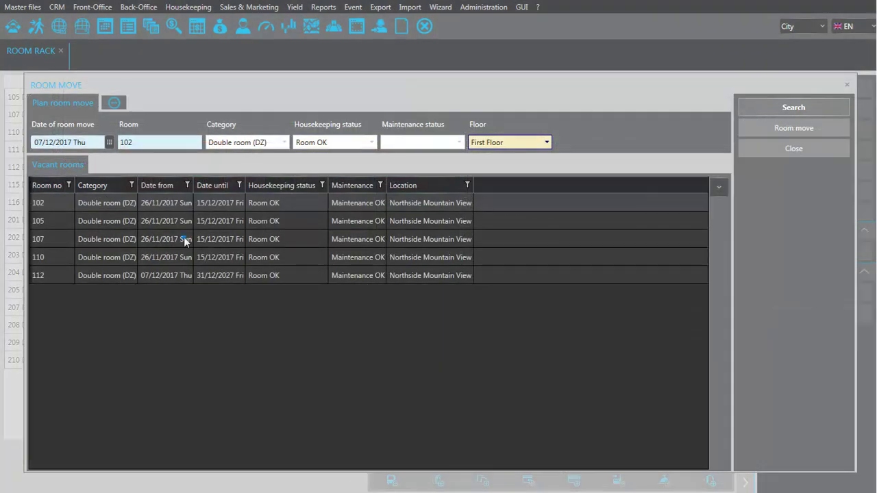
click(184, 239)
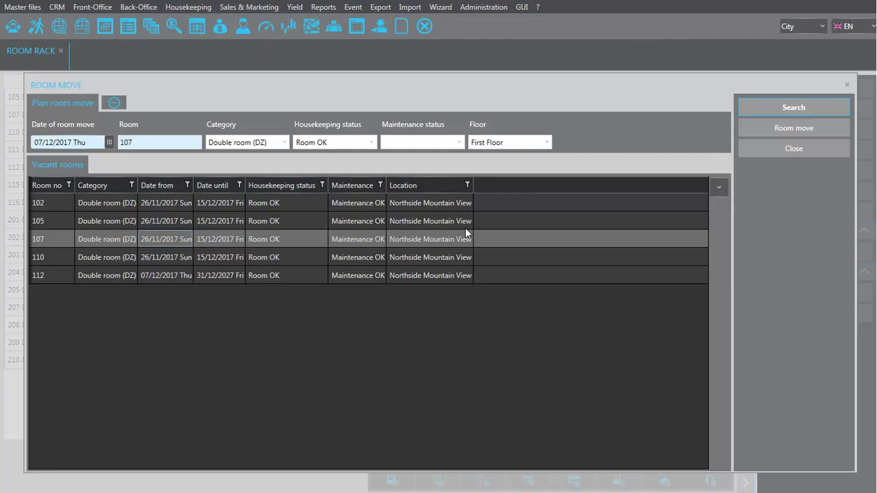
click(758, 130)
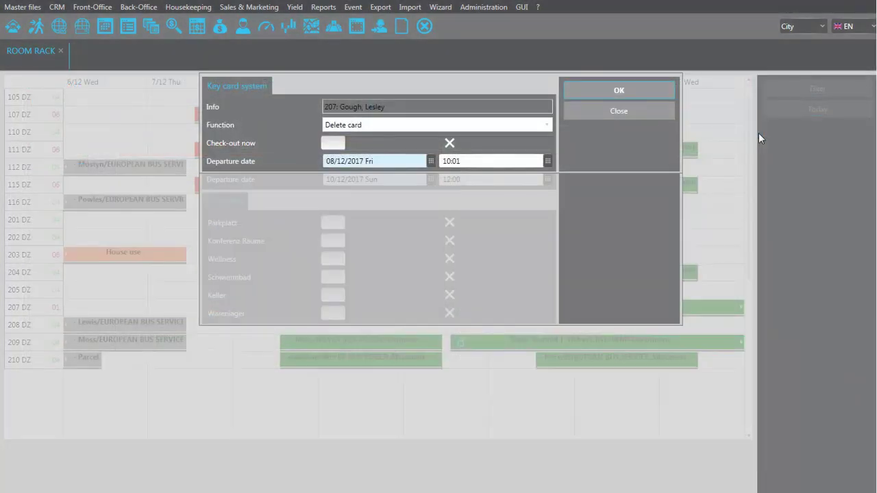
Delete the old room 207 key card and issue one new card for room 107
click(619, 90)
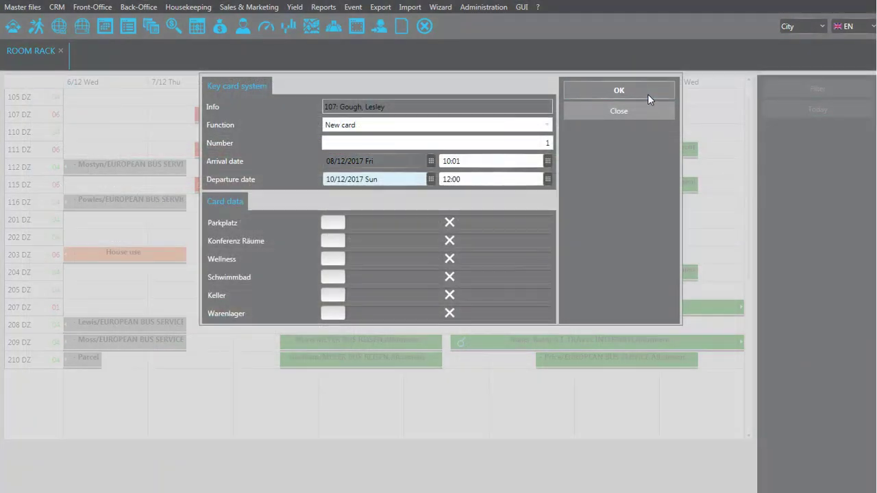
click(619, 91)
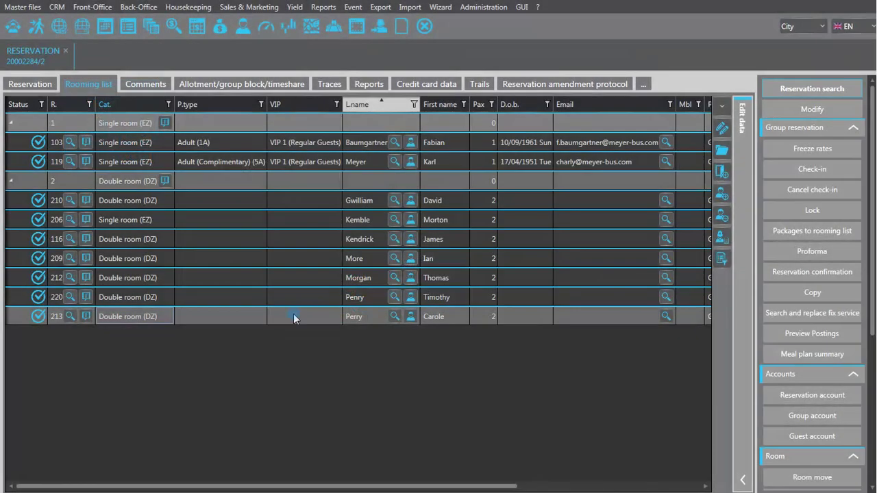
Start a room move for the room 213 guest dated 09/12/2017
drag(872, 209, 869, 353)
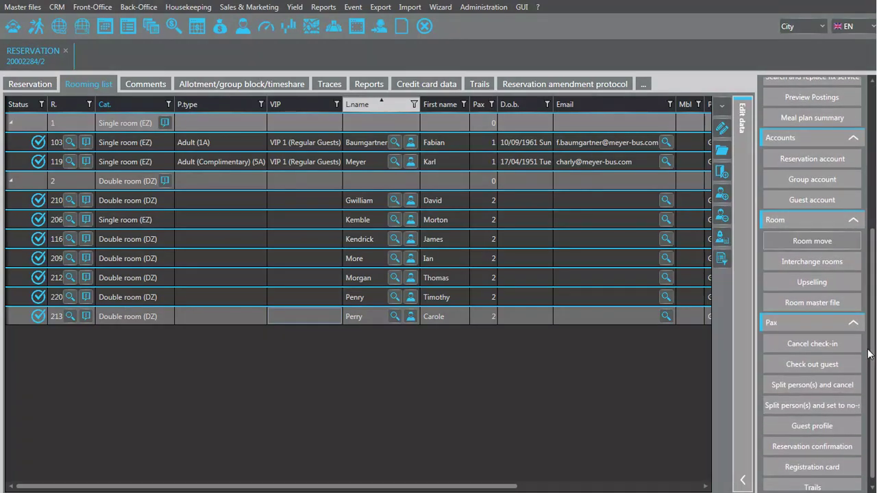
click(826, 242)
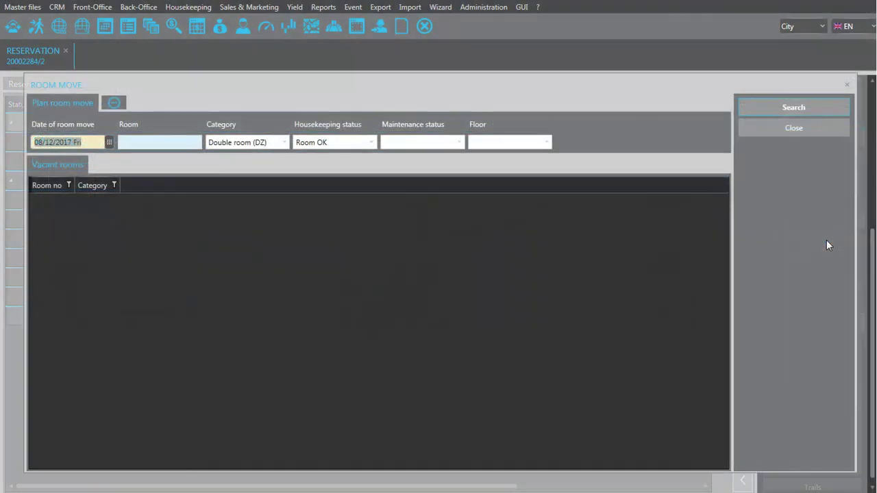
click(109, 141)
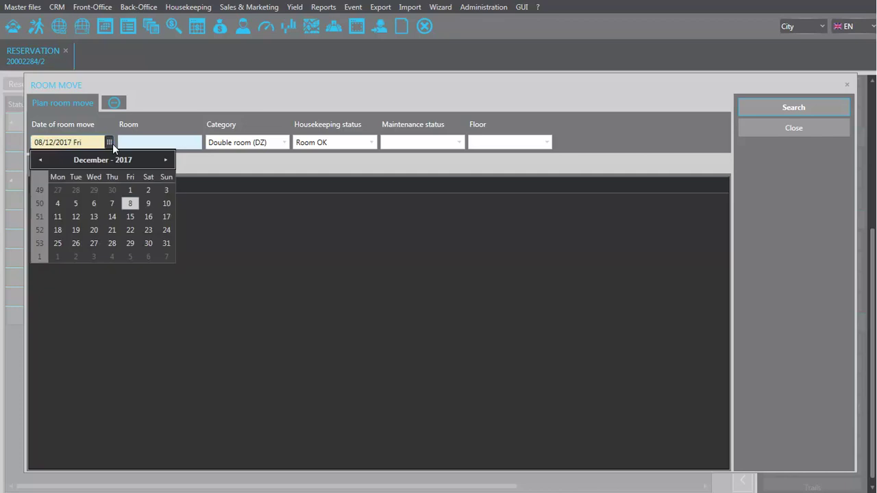
click(150, 204)
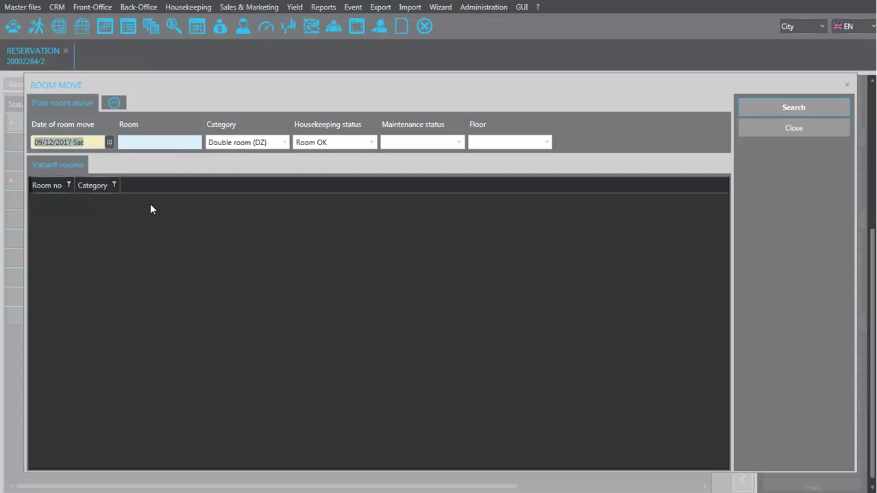
Search Second Floor rooms with no housekeeping filter and plan the move into room 216
click(347, 144)
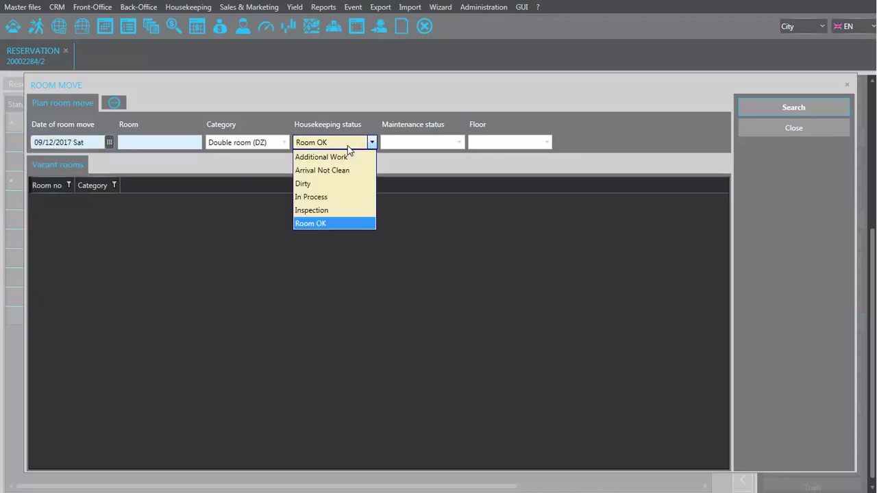
click(348, 146)
click(546, 142)
click(491, 197)
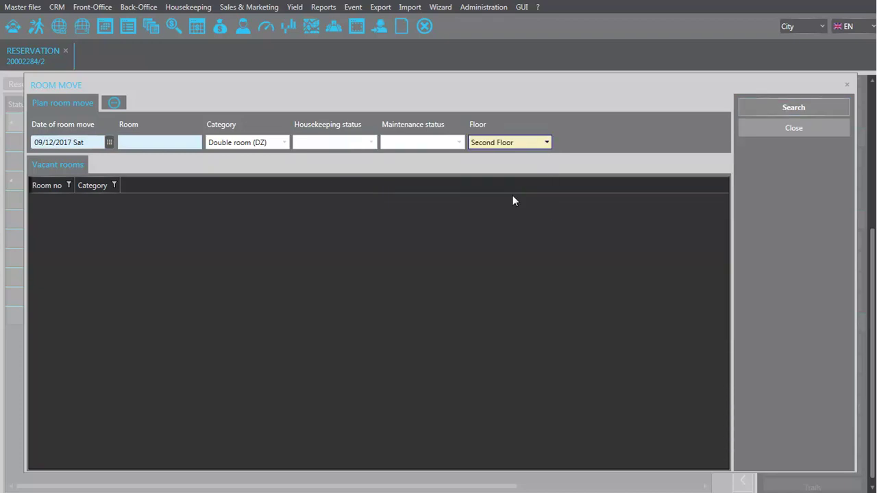
click(772, 108)
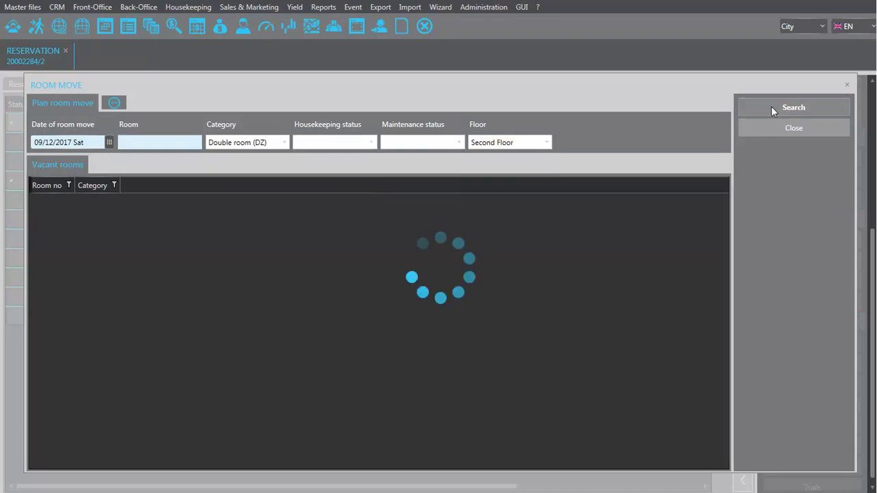
click(311, 369)
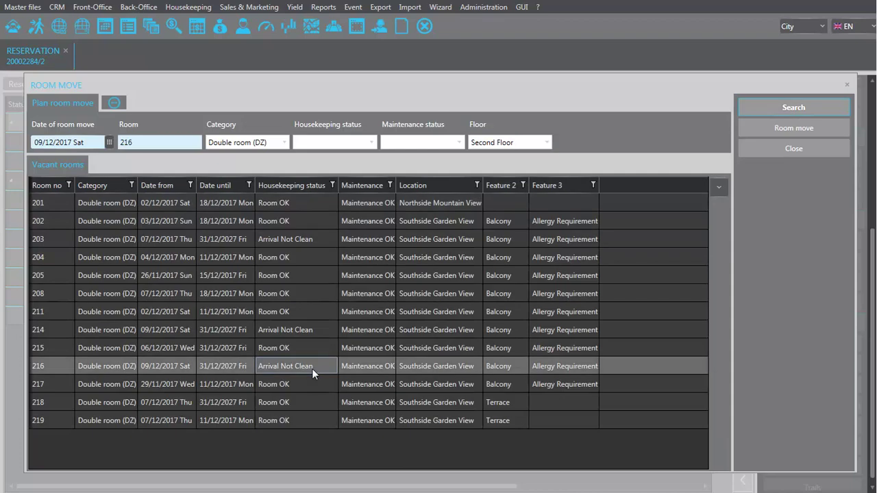
click(763, 130)
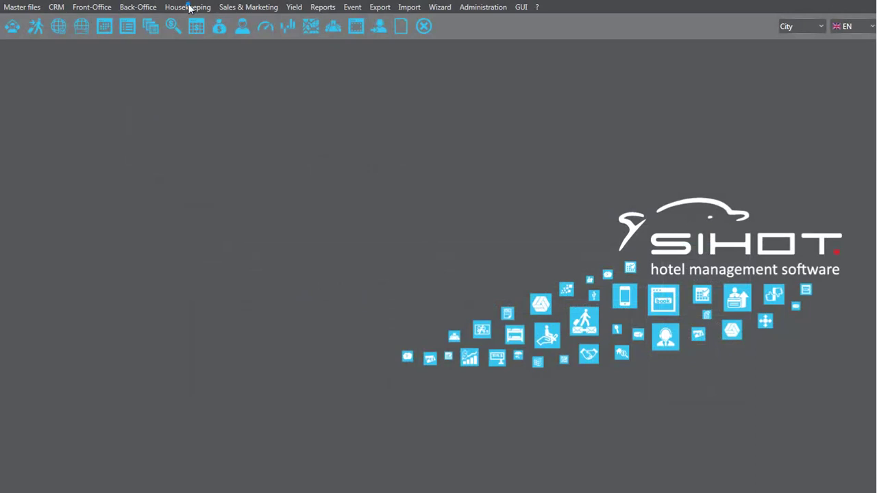
List the room moves planned for 09/12/2017 under Housekeeping > Room moves
click(189, 8)
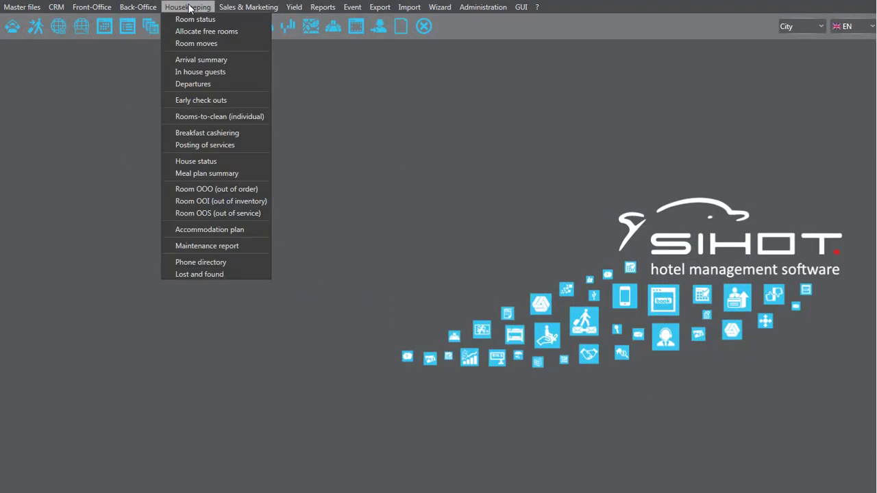
click(200, 44)
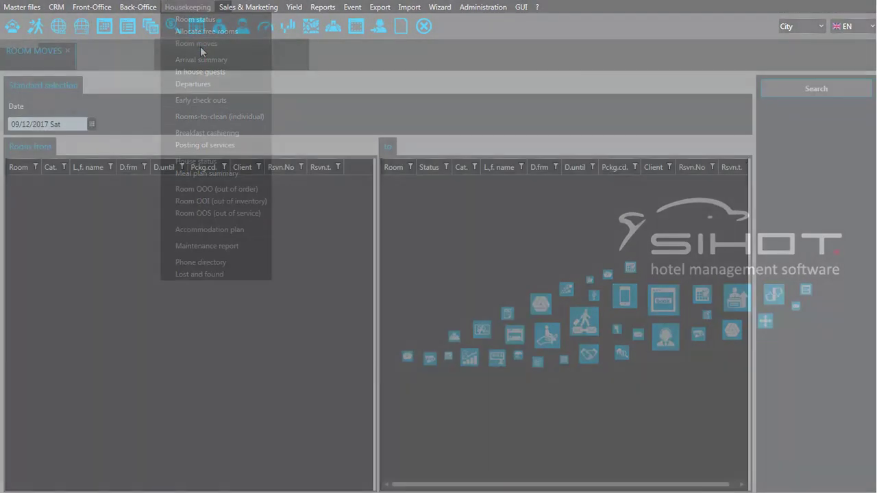
click(802, 89)
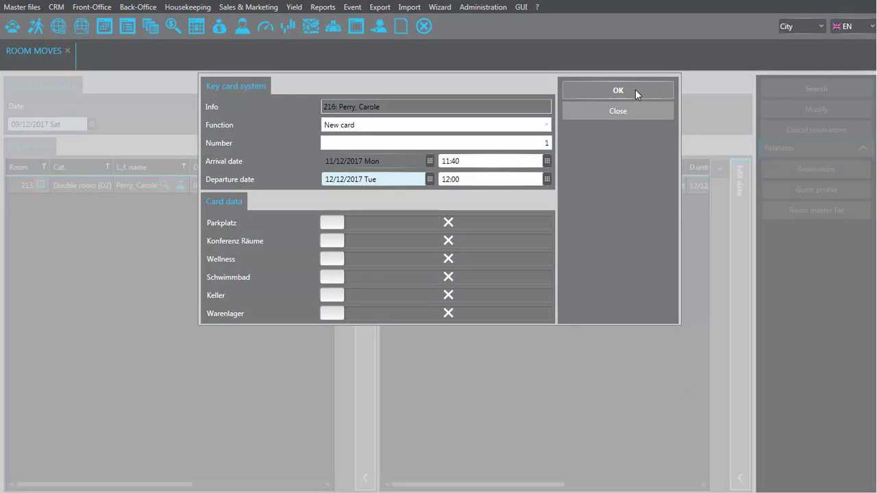
Issue the new key card for room 216
click(635, 90)
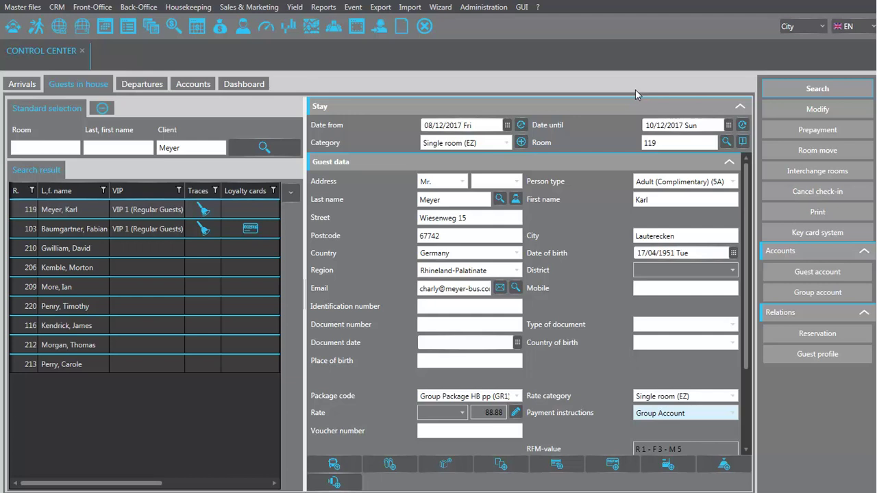
Interchange the room 210 guest's room, choosing room 209's booking as the swap partner
click(68, 249)
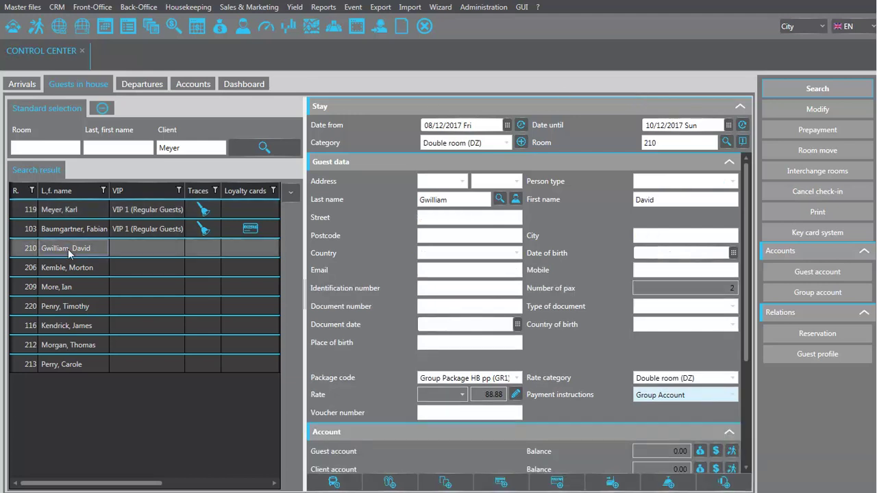
click(795, 171)
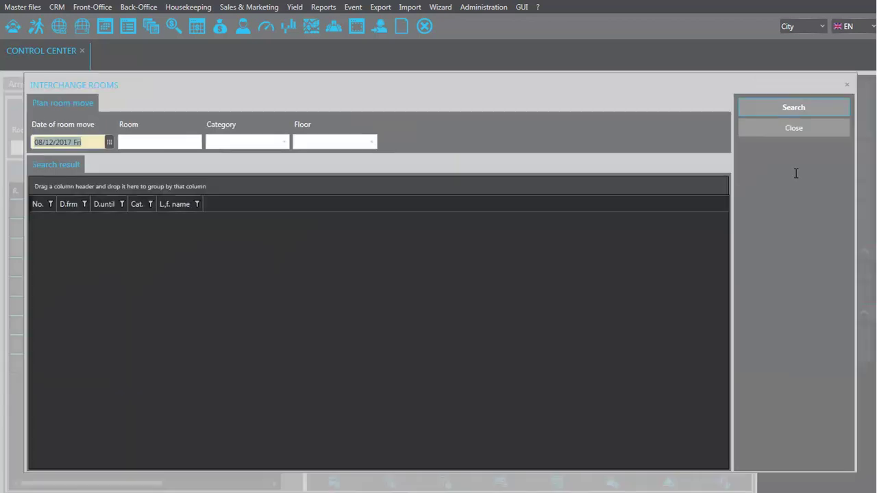
click(191, 146)
text(209)
click(772, 106)
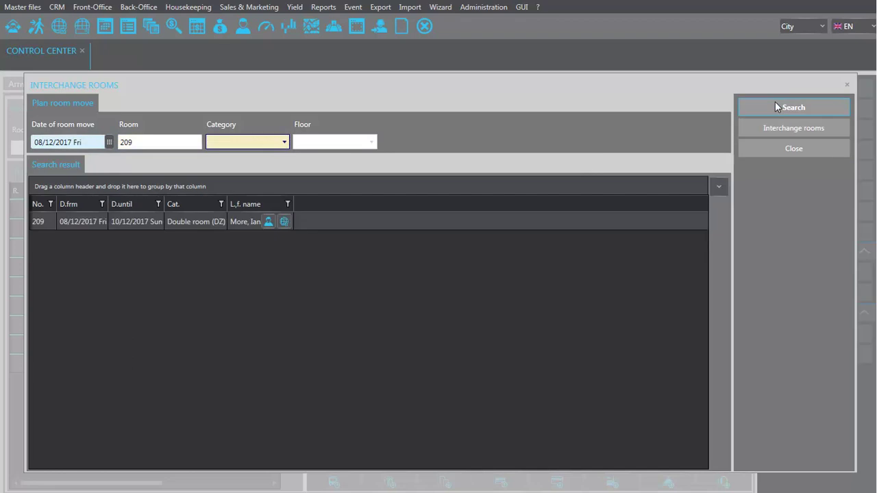
click(312, 222)
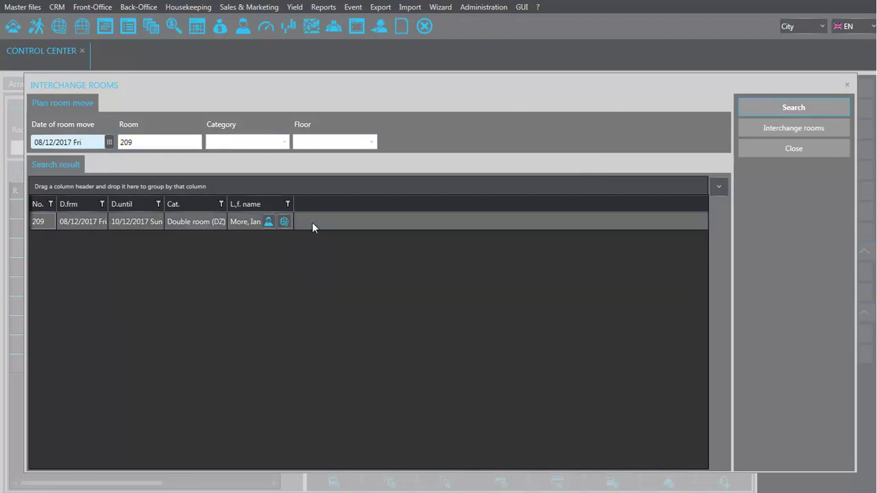